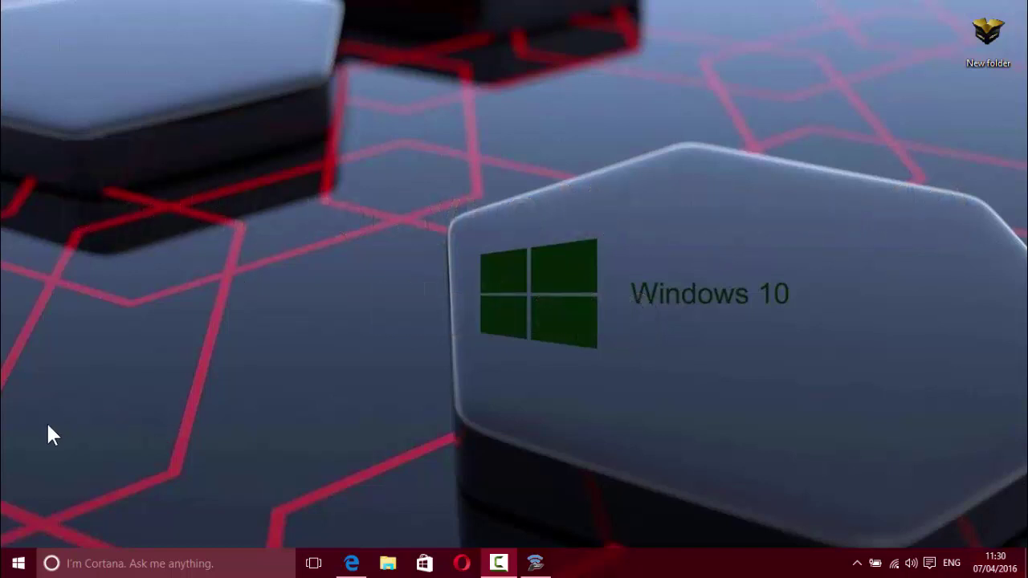
Step: Launch Mail from the Start menu tiles
{"action": "left_click", "coordinate": [17, 564]}
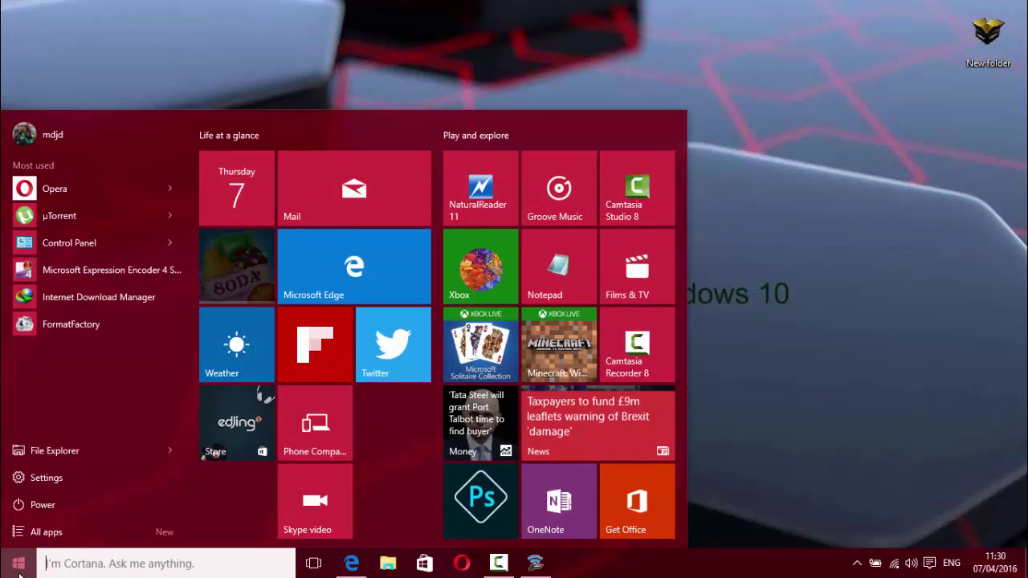
{"action": "left_click", "coordinate": [348, 214]}
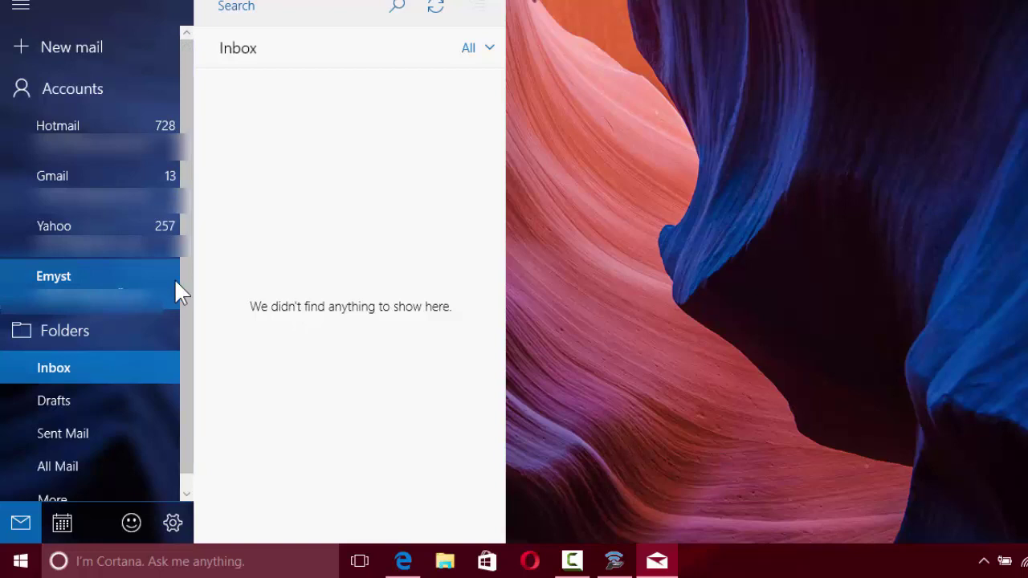
Step: Switch from the Hotmail inbox to the fourth account's empty inbox and sync it twice
{"action": "left_click", "coordinate": [96, 279]}
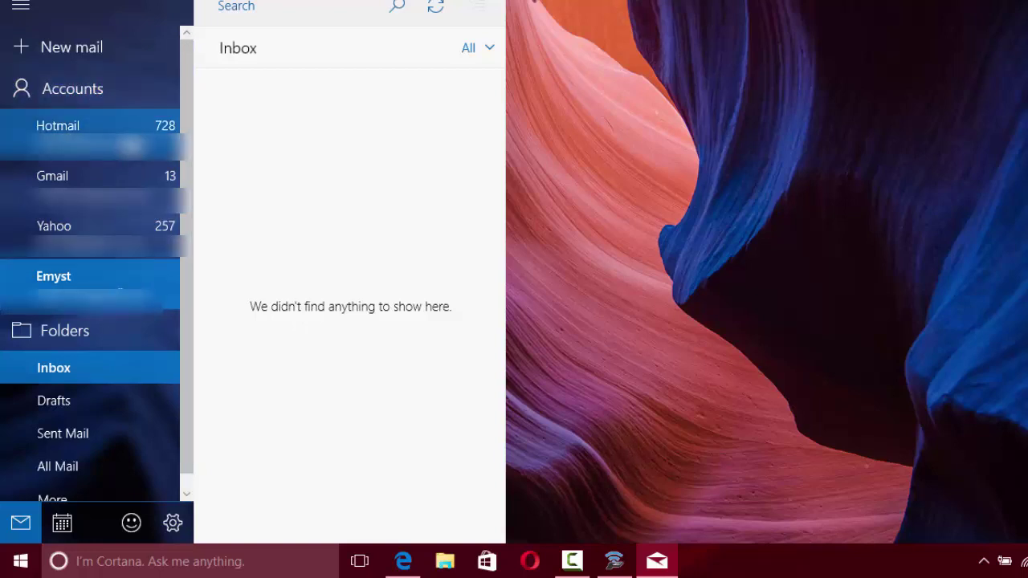
{"action": "left_click", "coordinate": [126, 133]}
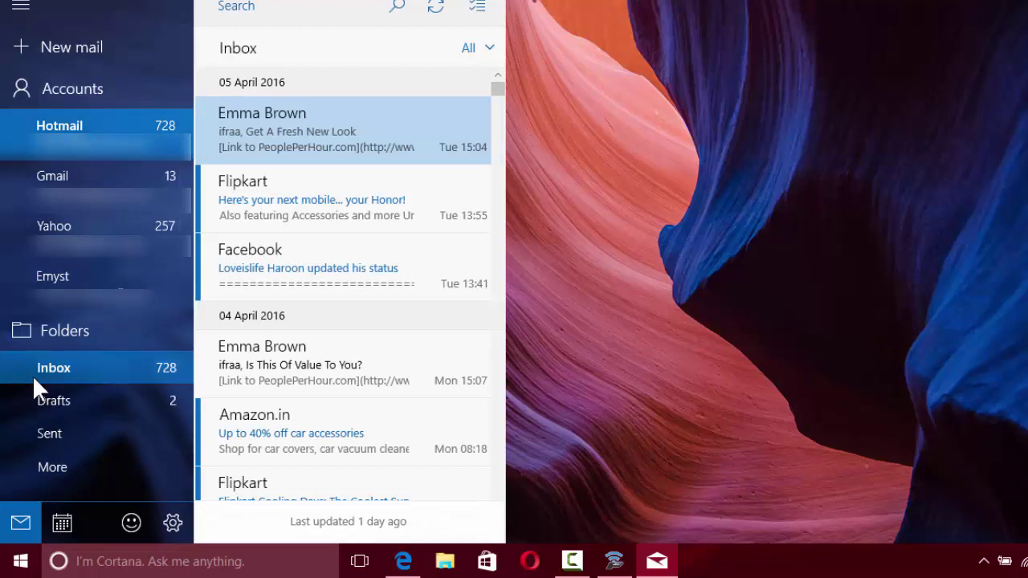
{"action": "left_click", "coordinate": [104, 310]}
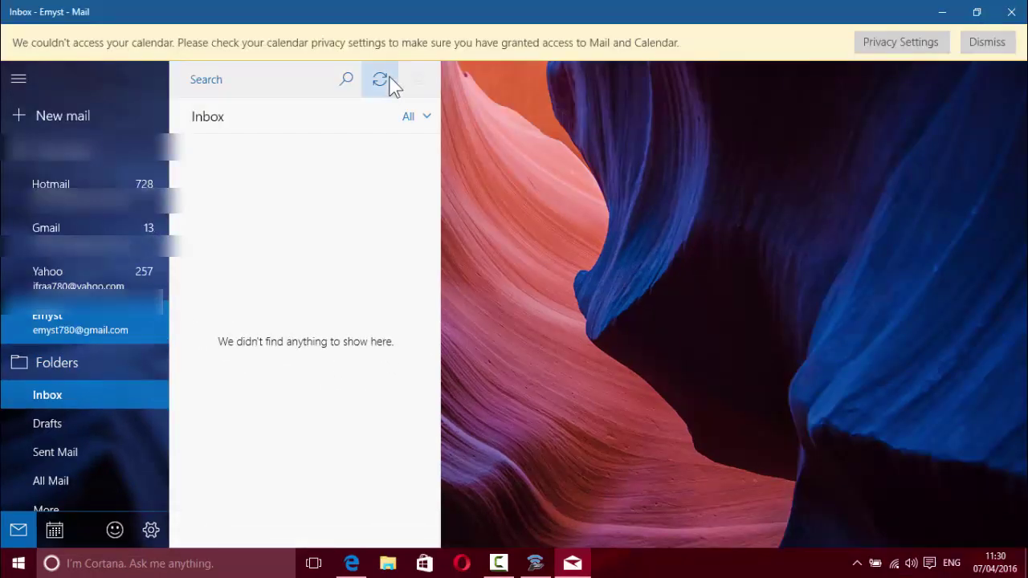
{"action": "left_click", "coordinate": [383, 93]}
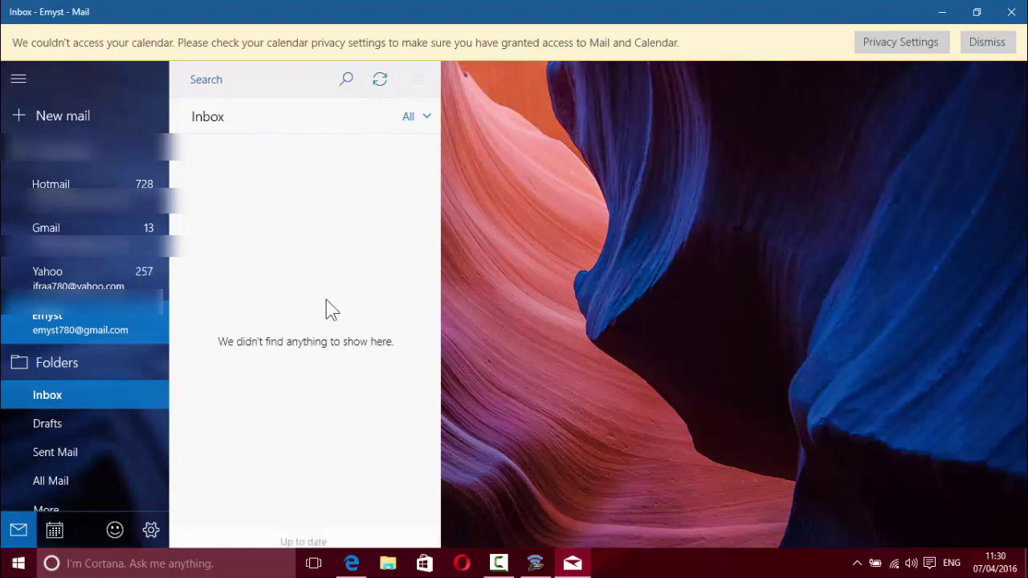
{"action": "left_click", "coordinate": [390, 93]}
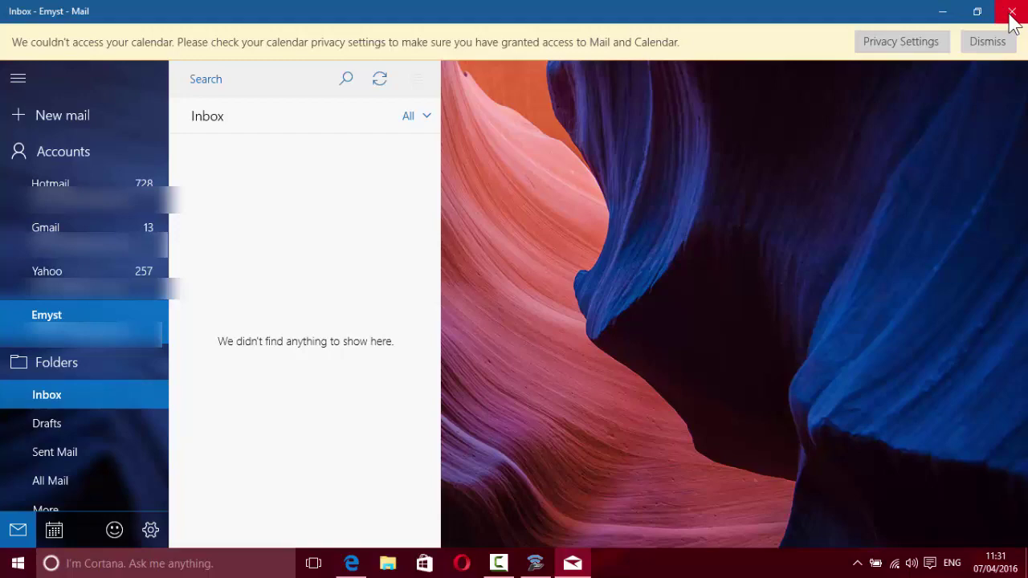
Step: Close Mail and go through Cortana's settings to Other privacy settings
{"action": "left_click", "coordinate": [1010, 15]}
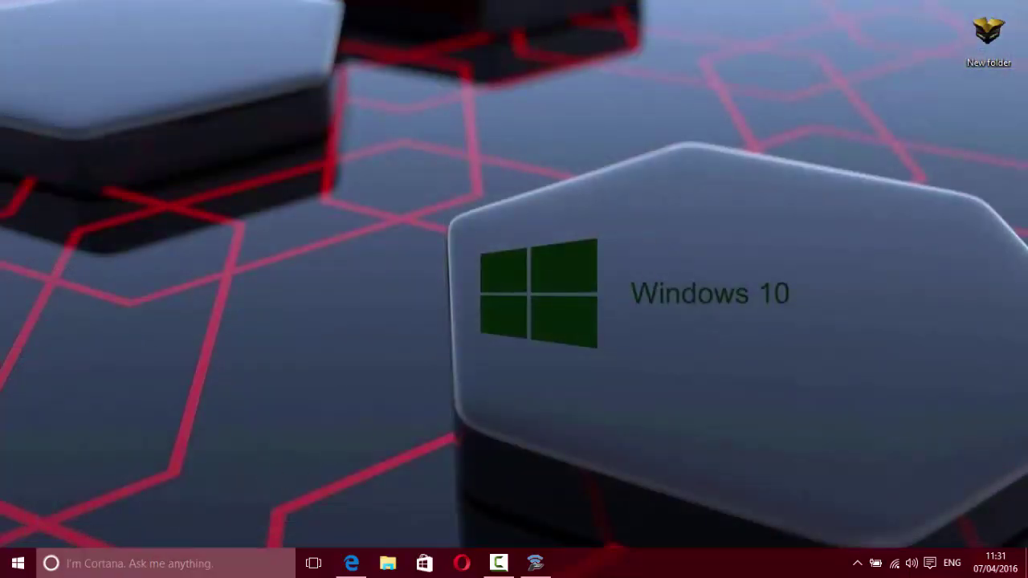
{"action": "left_click", "coordinate": [133, 564]}
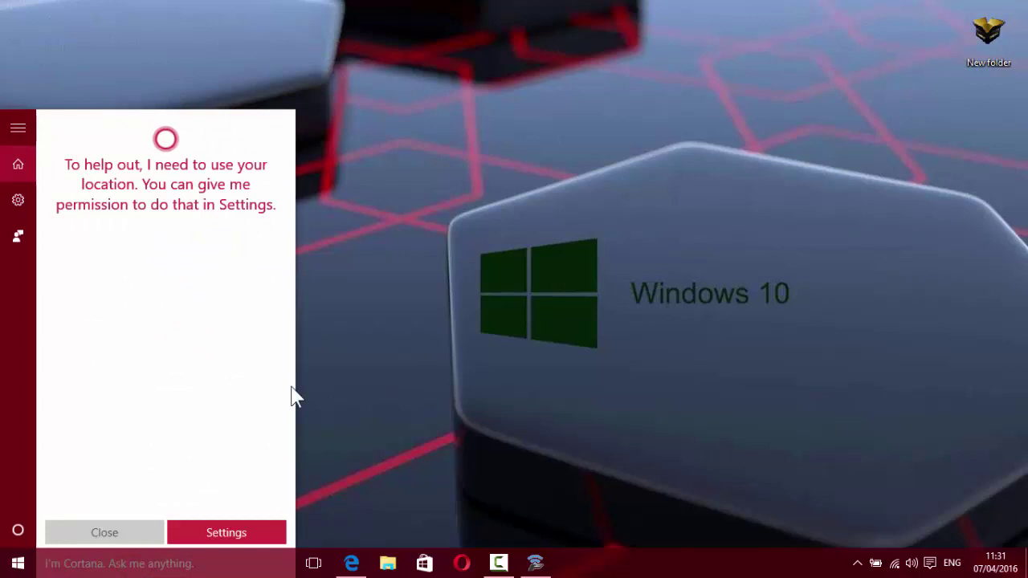
{"action": "left_click", "coordinate": [18, 199]}
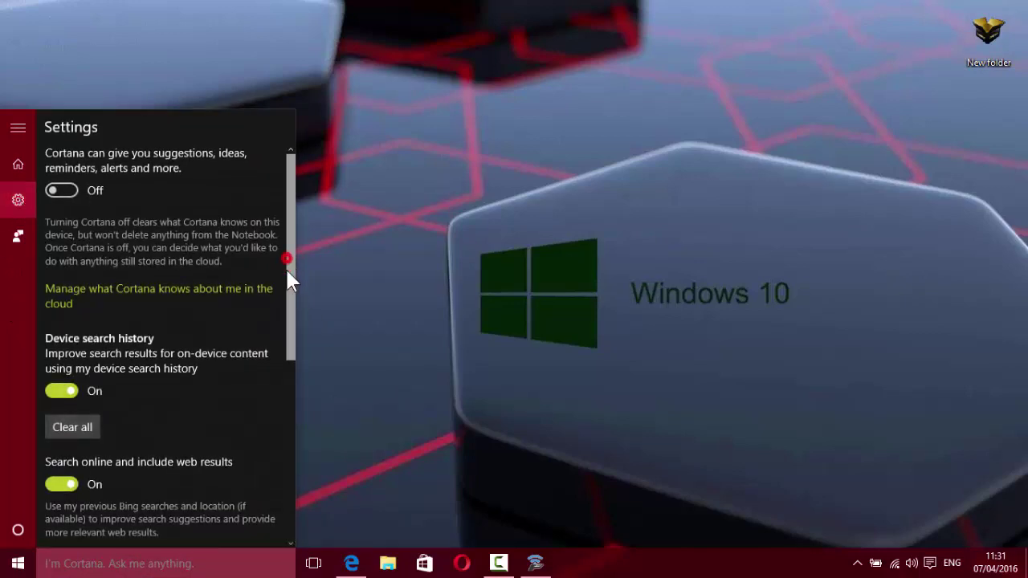
{"action": "left_click_drag", "start_coordinate": [289, 265], "coordinate": [303, 450]}
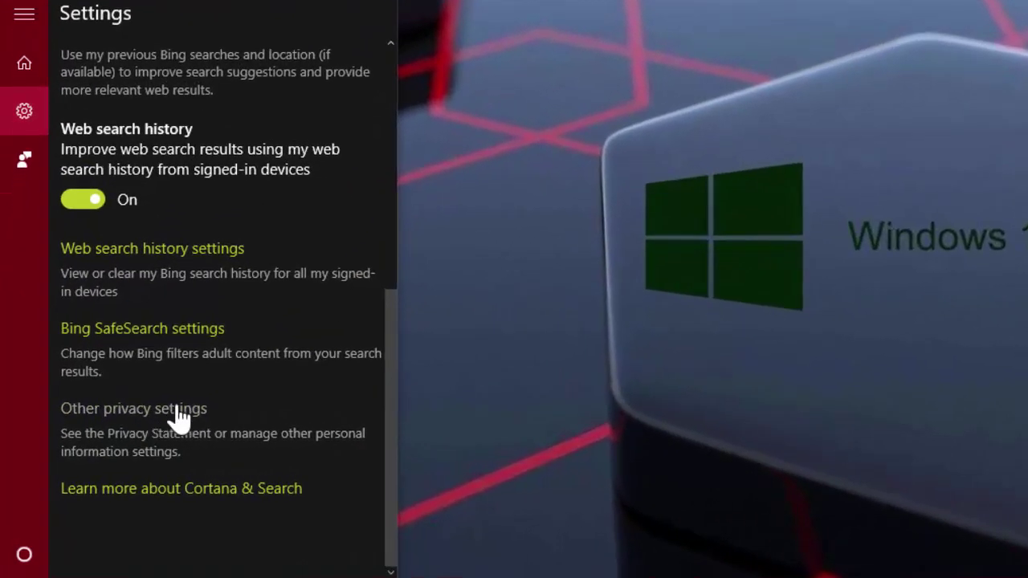
{"action": "left_click", "coordinate": [131, 419]}
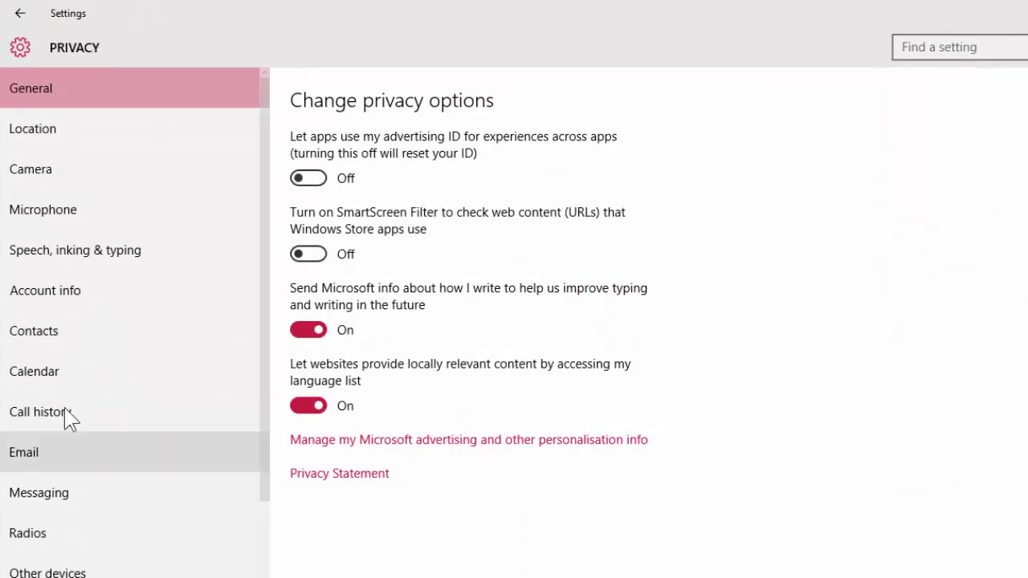
Step: Turn 'Let apps access my calendar' On under Calendar privacy, then minimize Settings
{"action": "left_click", "coordinate": [58, 369]}
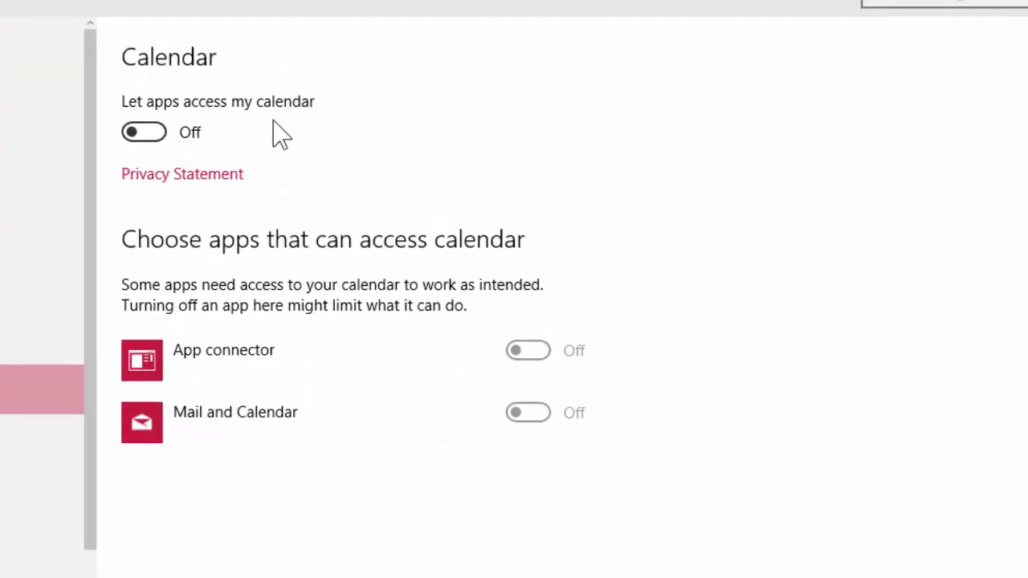
{"action": "left_click", "coordinate": [134, 139]}
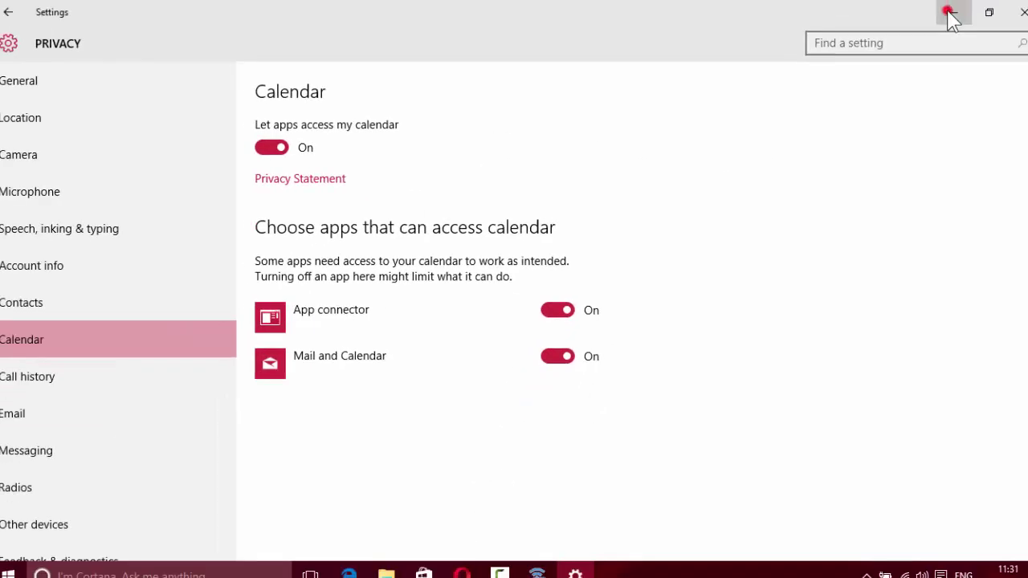
{"action": "left_click", "coordinate": [948, 13]}
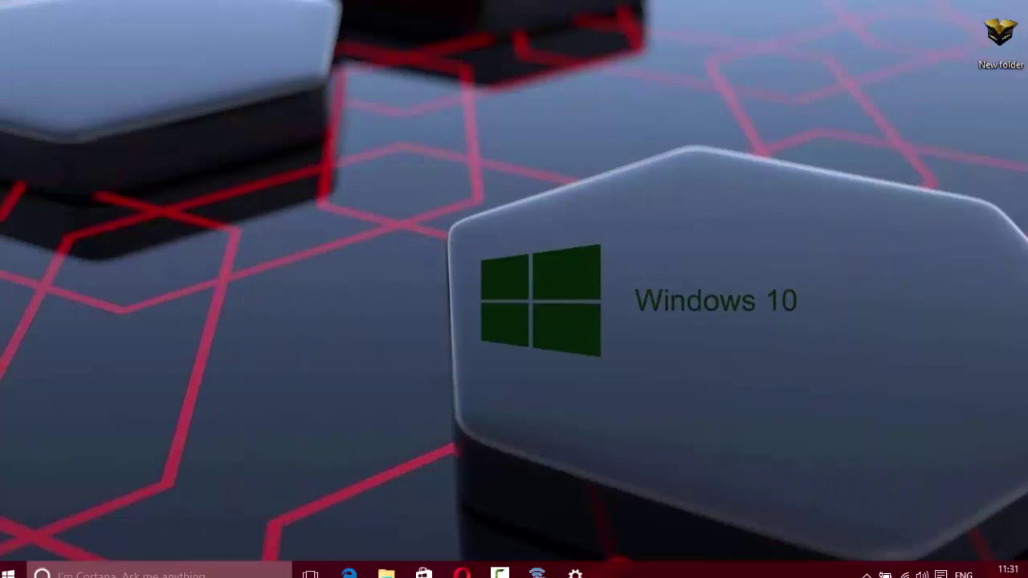
Step: Reopen Mail from Start and sync the fourth account's inbox from the top of the list
{"action": "left_click", "coordinate": [10, 572]}
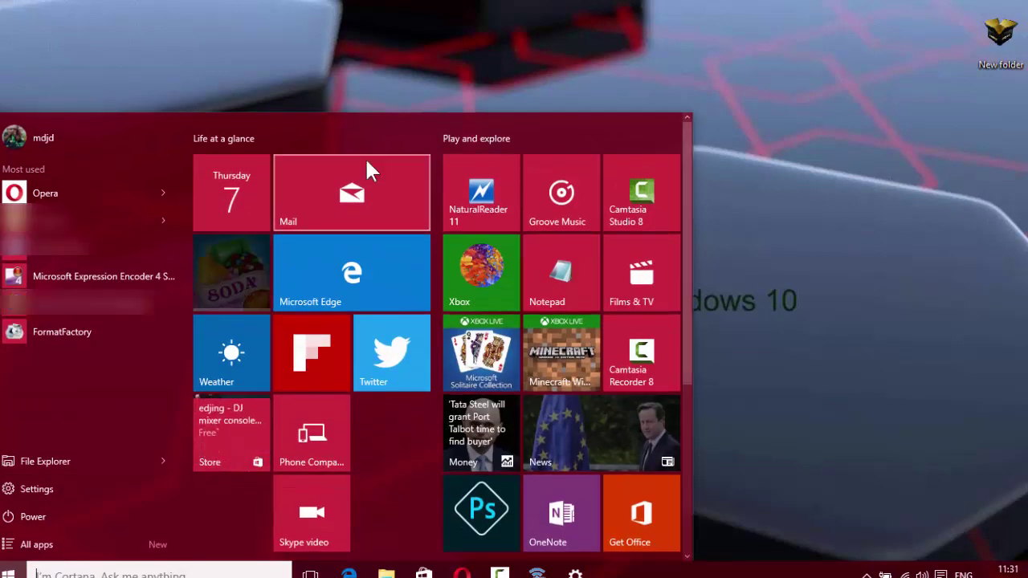
{"action": "left_click", "coordinate": [353, 218]}
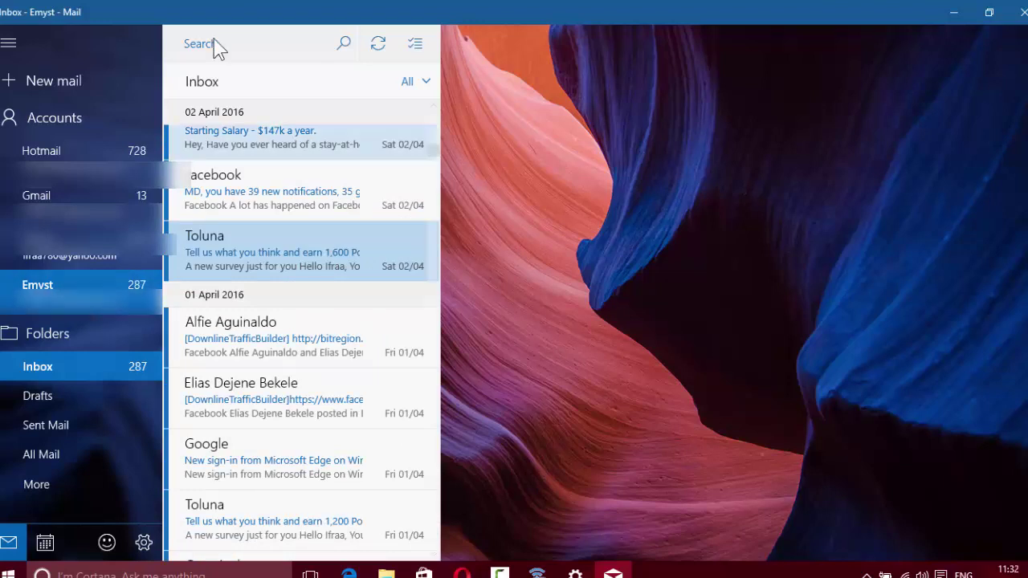
{"action": "left_click", "coordinate": [433, 105]}
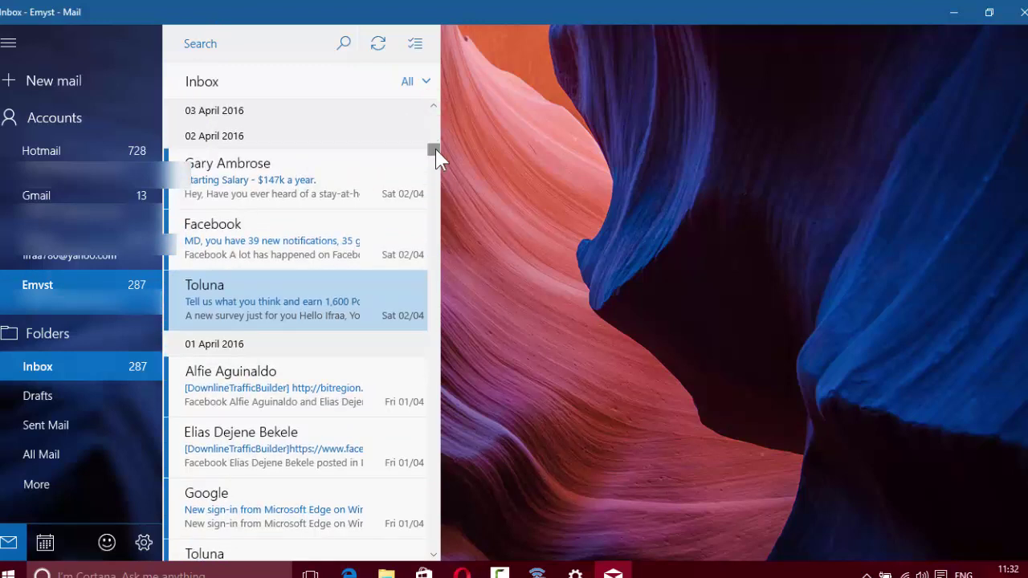
{"action": "left_click_drag", "start_coordinate": [434, 149], "coordinate": [444, 104]}
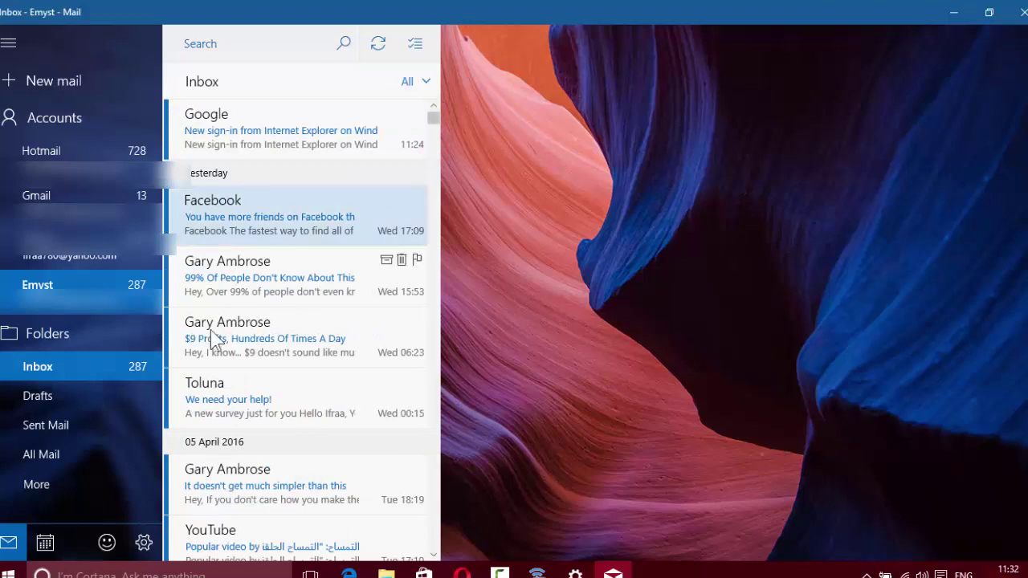
{"action": "left_click", "coordinate": [375, 46]}
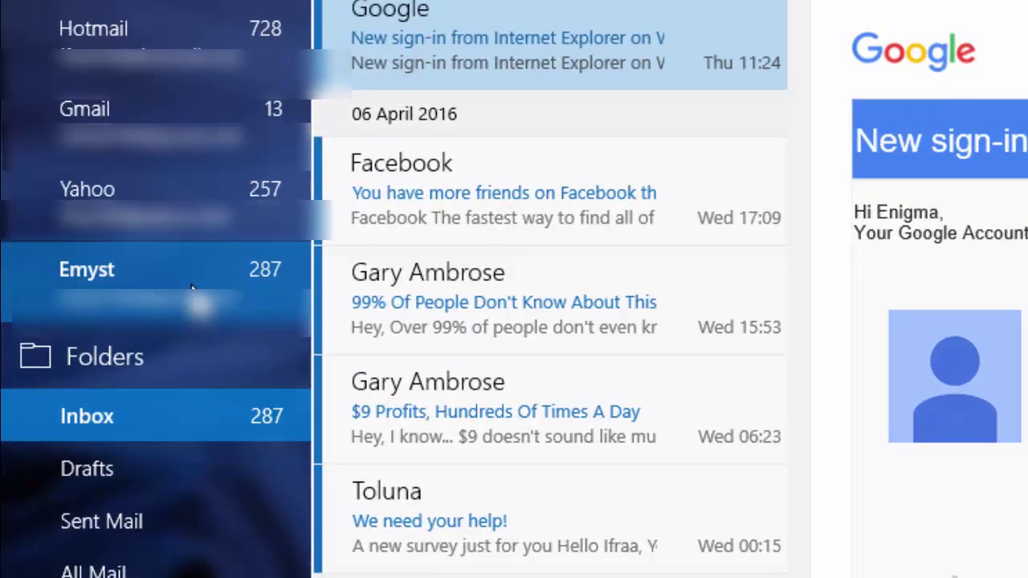
Step: Open the fourth account's Account settings and its mailbox sync settings dialog
{"action": "right_click", "coordinate": [120, 280]}
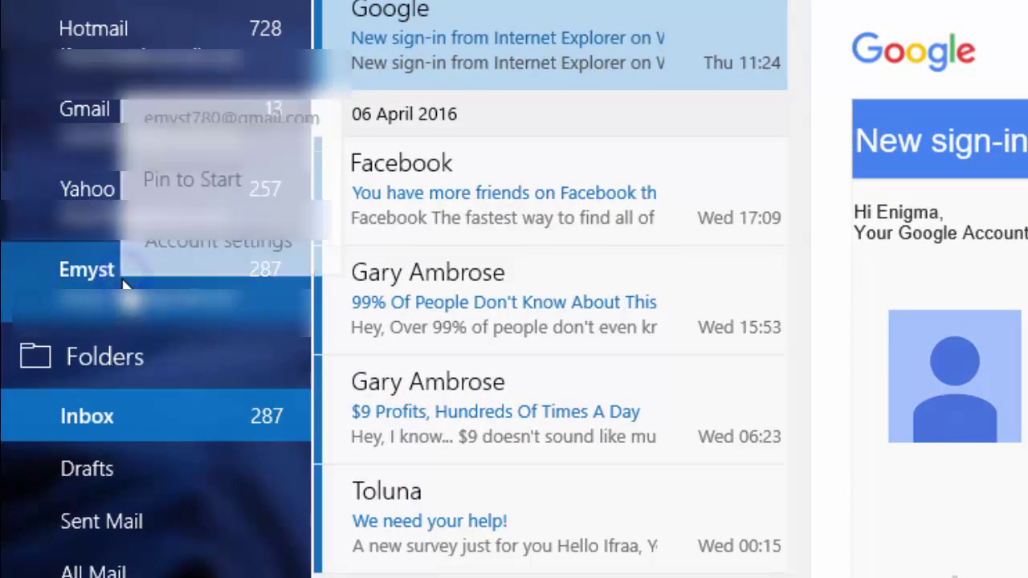
{"action": "left_click", "coordinate": [190, 265]}
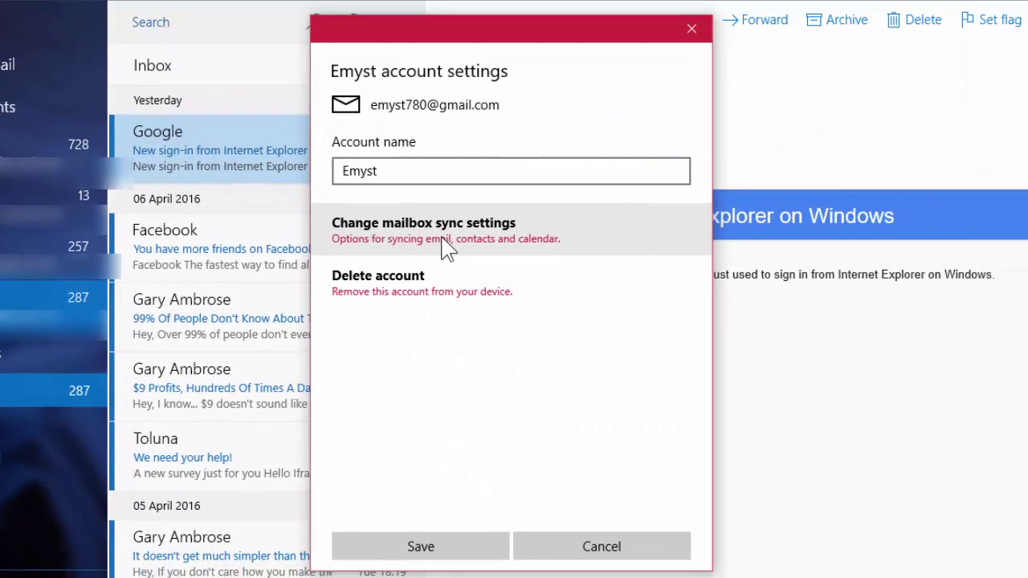
{"action": "left_click", "coordinate": [447, 248]}
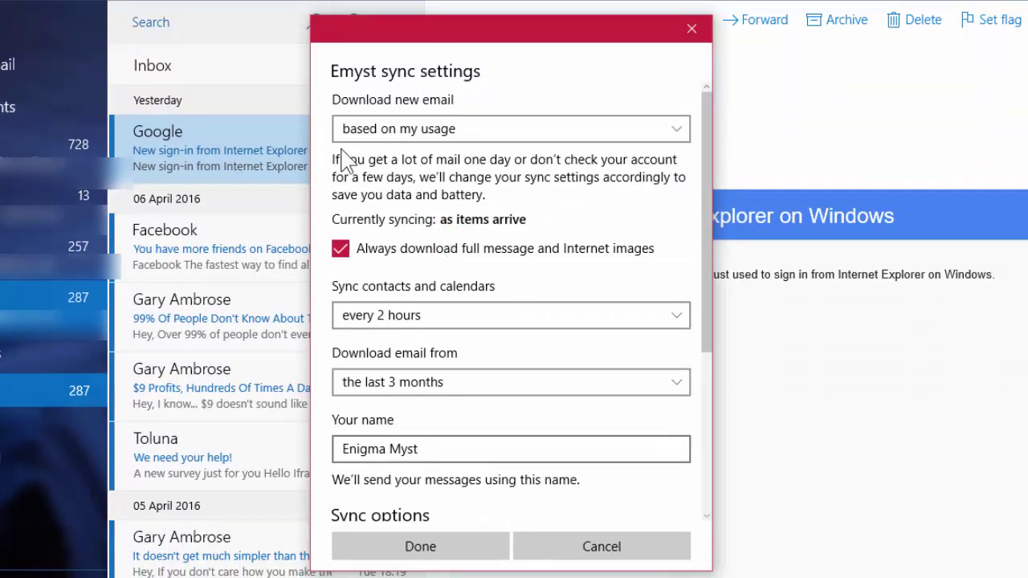
Step: Set new email to download as items arrive, contacts and calendars every 15 minutes, email from the last month
{"action": "left_click", "coordinate": [678, 130]}
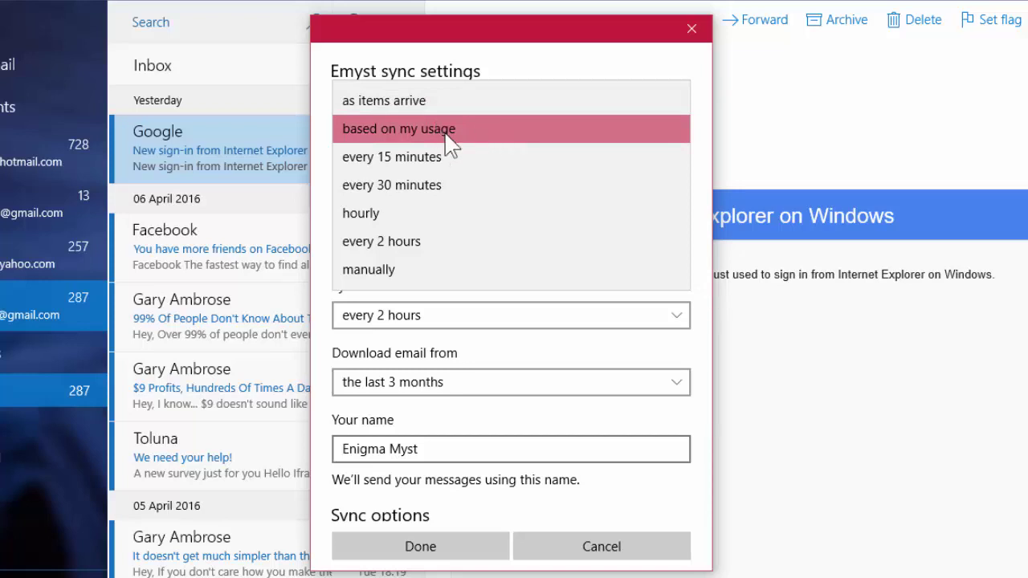
{"action": "left_click", "coordinate": [407, 101]}
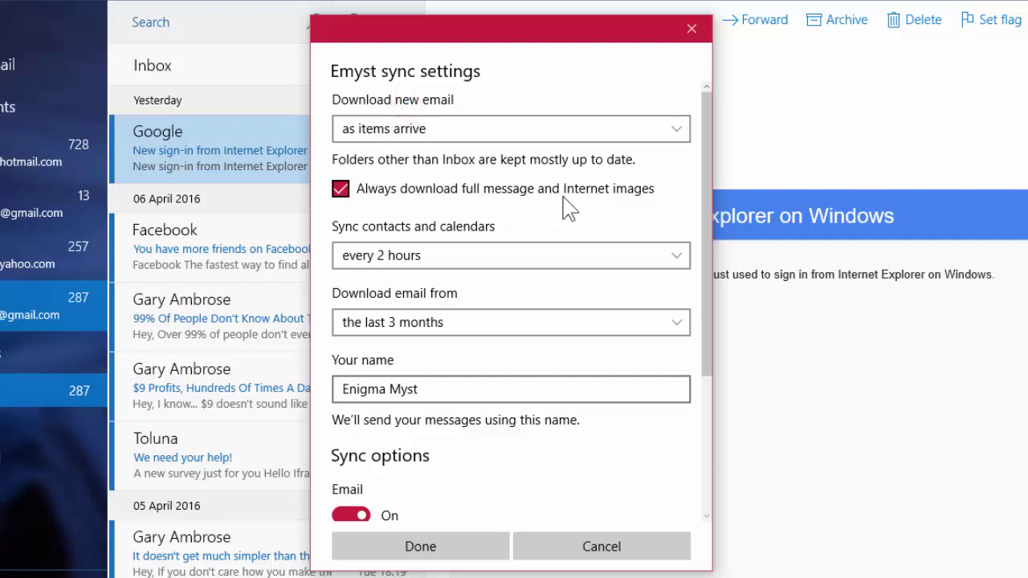
{"action": "left_click", "coordinate": [679, 258]}
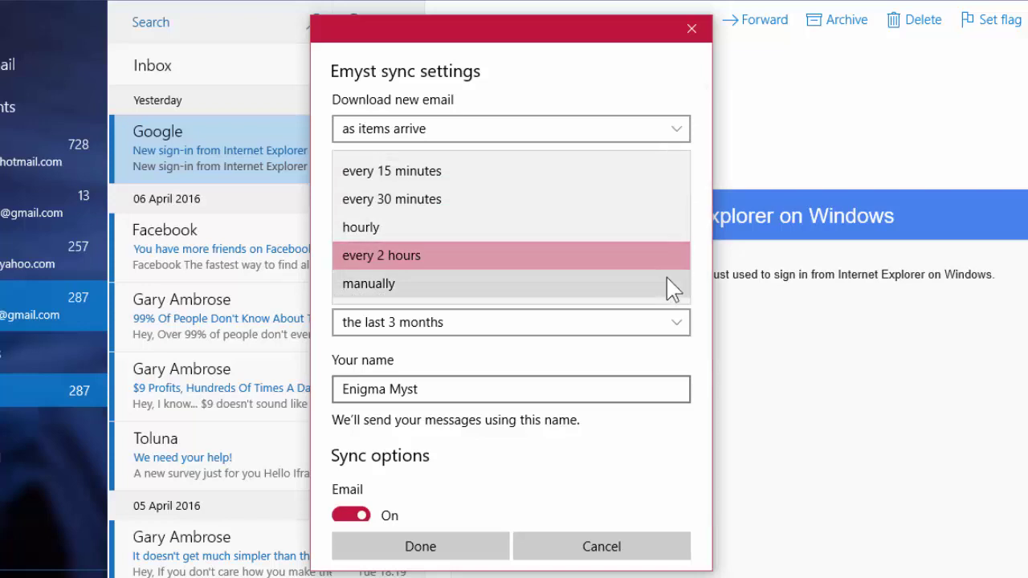
{"action": "left_click", "coordinate": [669, 185]}
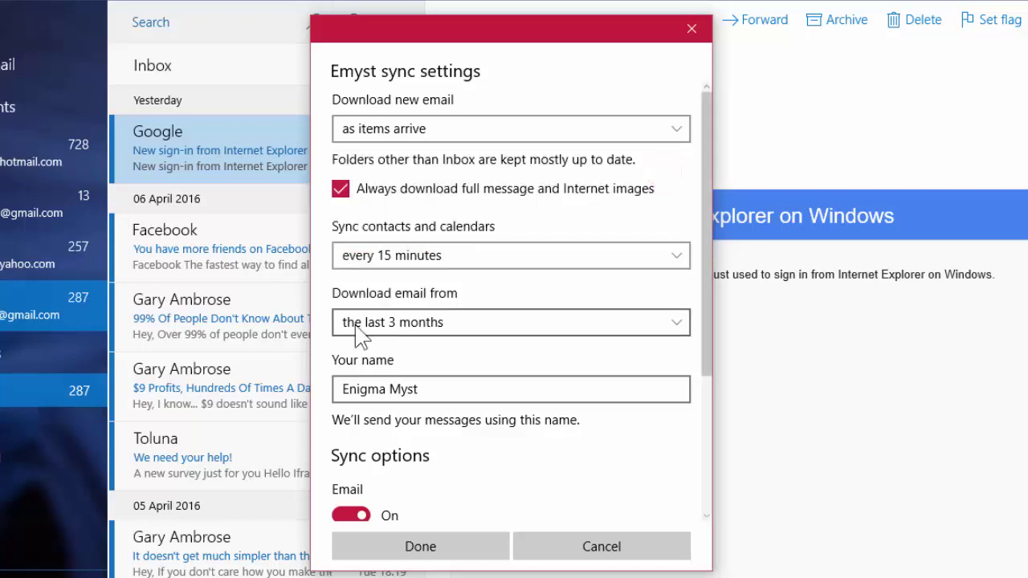
{"action": "left_click", "coordinate": [611, 330]}
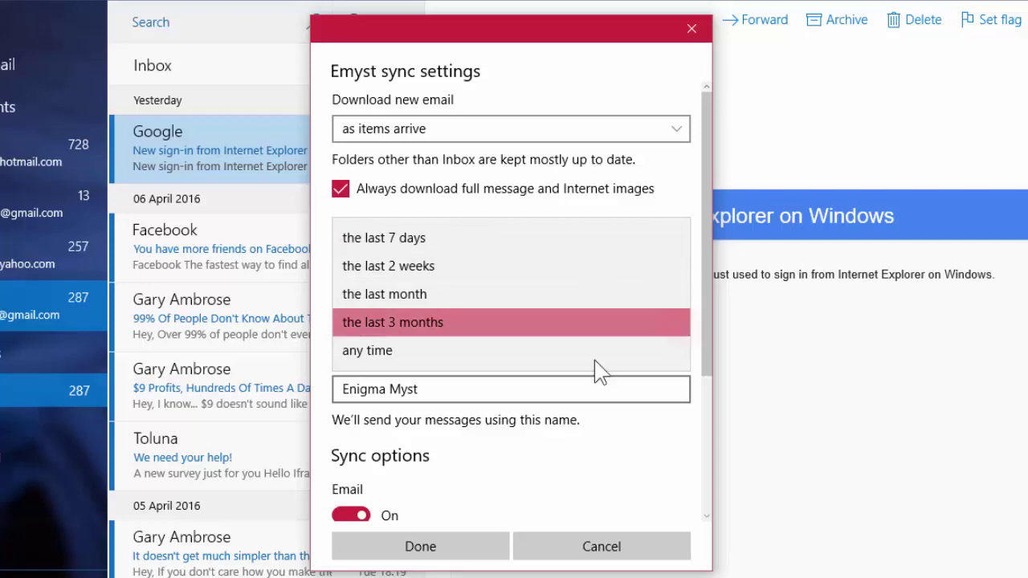
{"action": "left_click", "coordinate": [549, 295]}
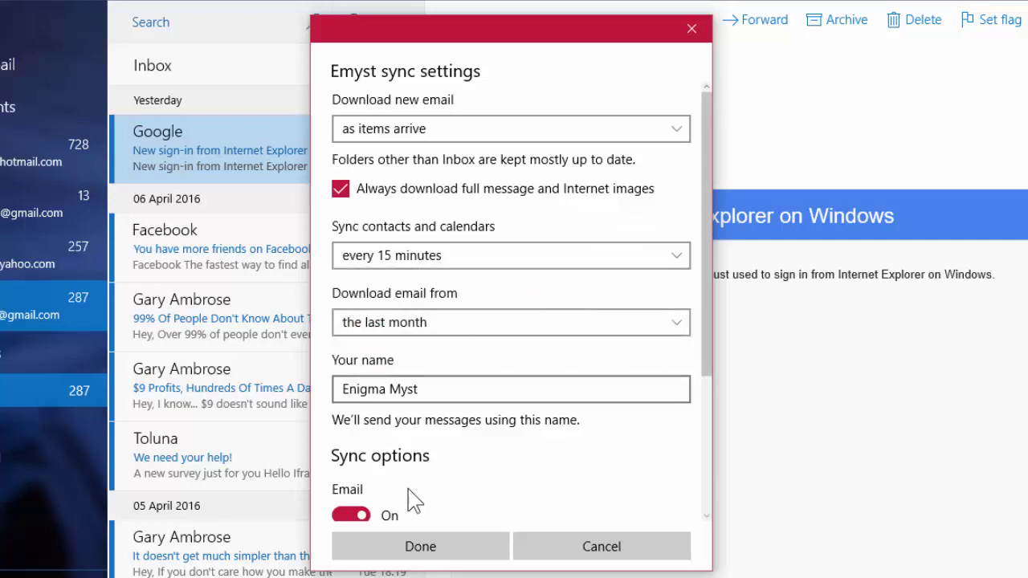
{"action": "left_click_drag", "start_coordinate": [711, 321], "coordinate": [723, 427]}
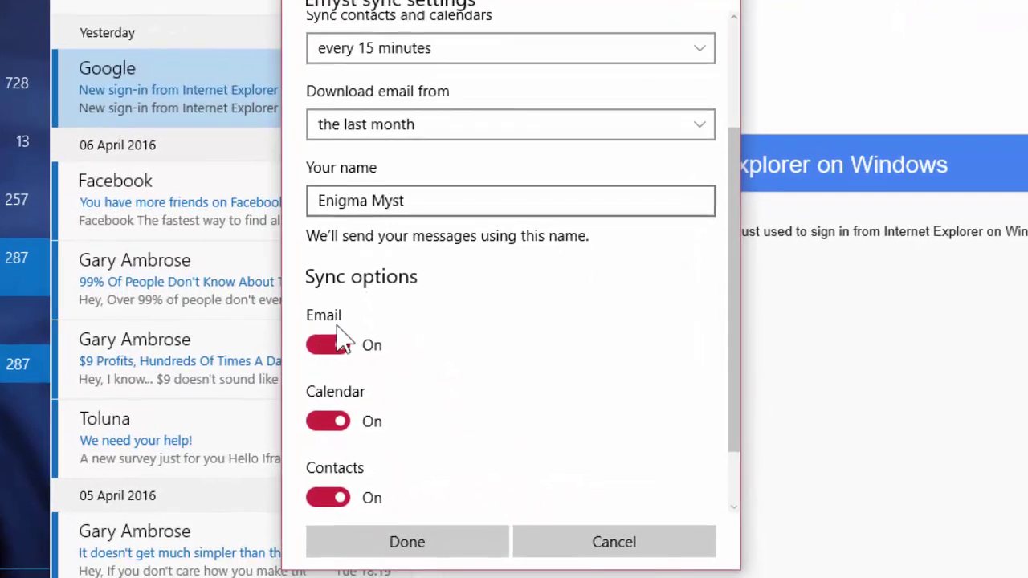
Step: Confirm the sync dialog with Done and save the account settings
{"action": "left_click", "coordinate": [430, 551]}
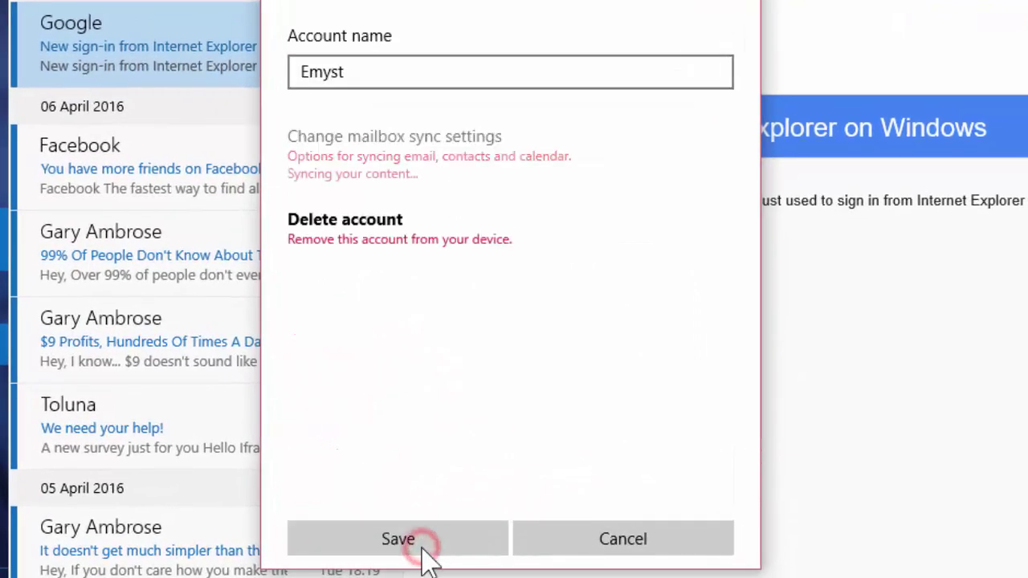
{"action": "left_click", "coordinate": [399, 552]}
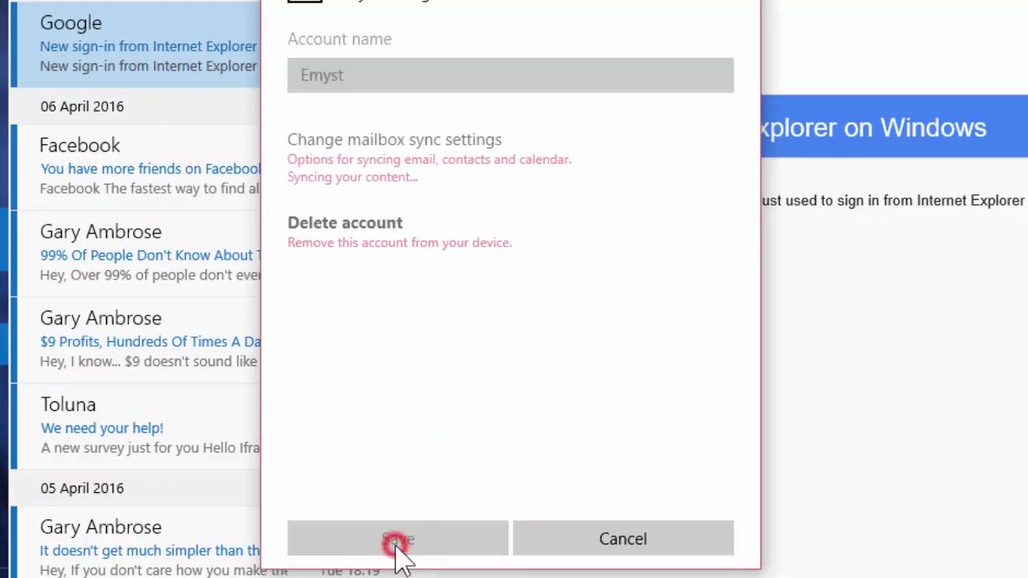